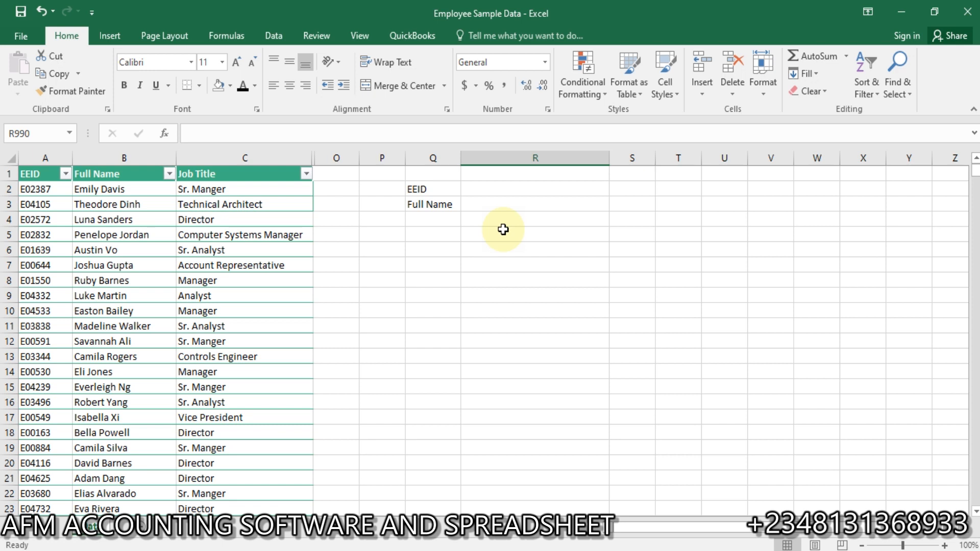
Step: Examine the EEID, Full Name and Job Title columns down to the last row of the employee table
click(49, 159)
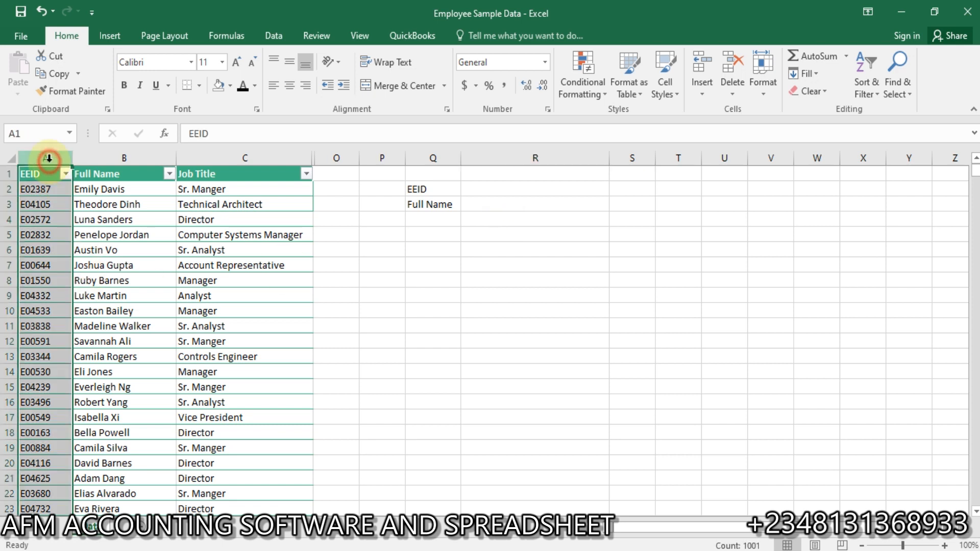
click(126, 156)
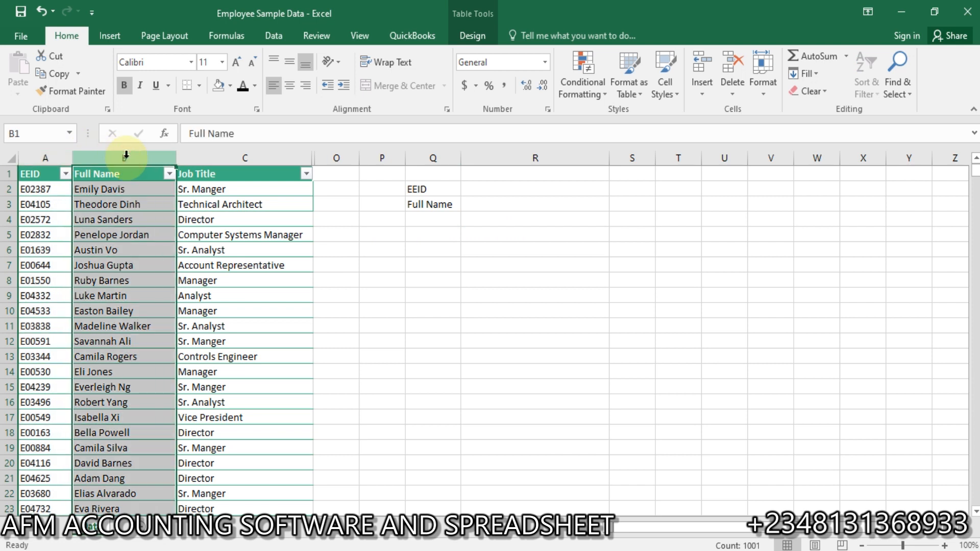
click(238, 154)
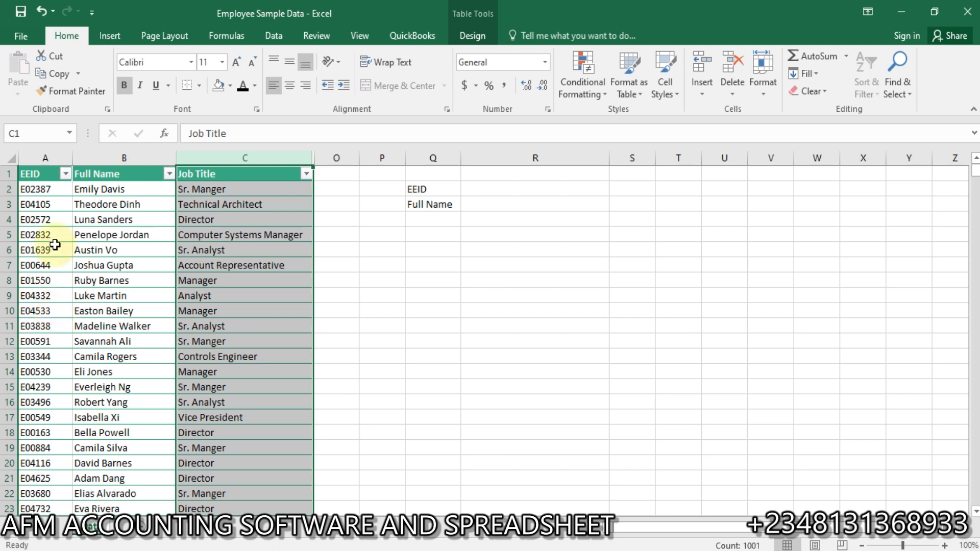
click(55, 359)
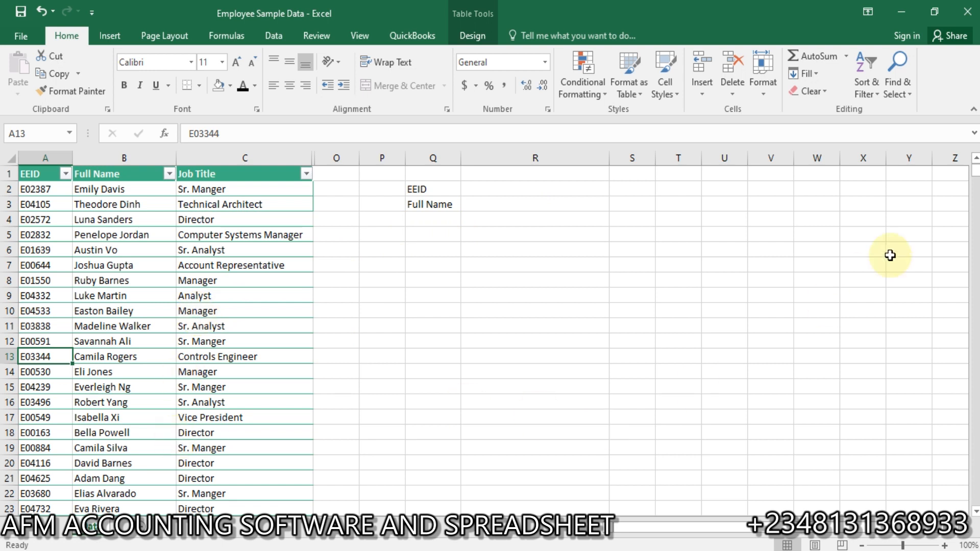
drag(974, 178, 974, 511)
click(975, 511)
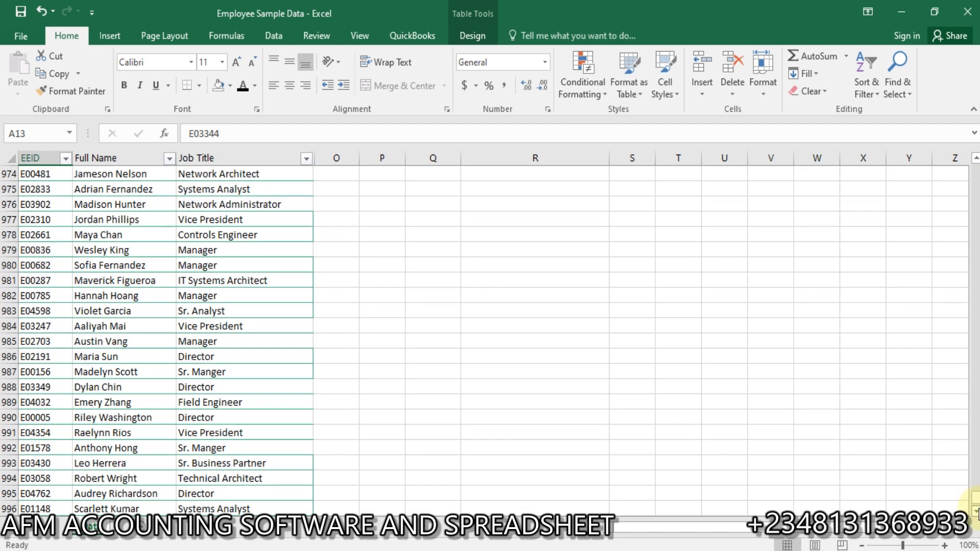
scroll(974, 510, down, 3)
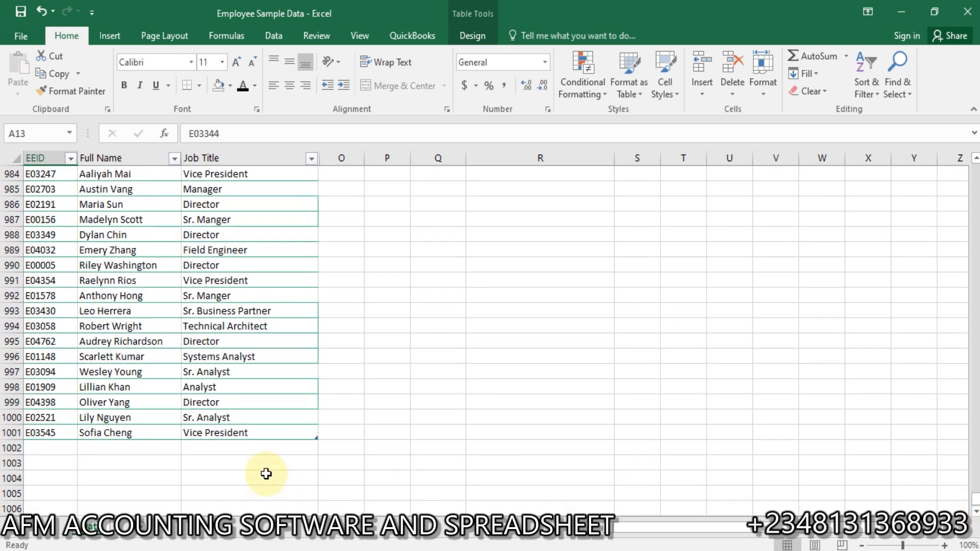
Step: Enter a new employee ID in cell A1002, directly below the table's last row
click(50, 448)
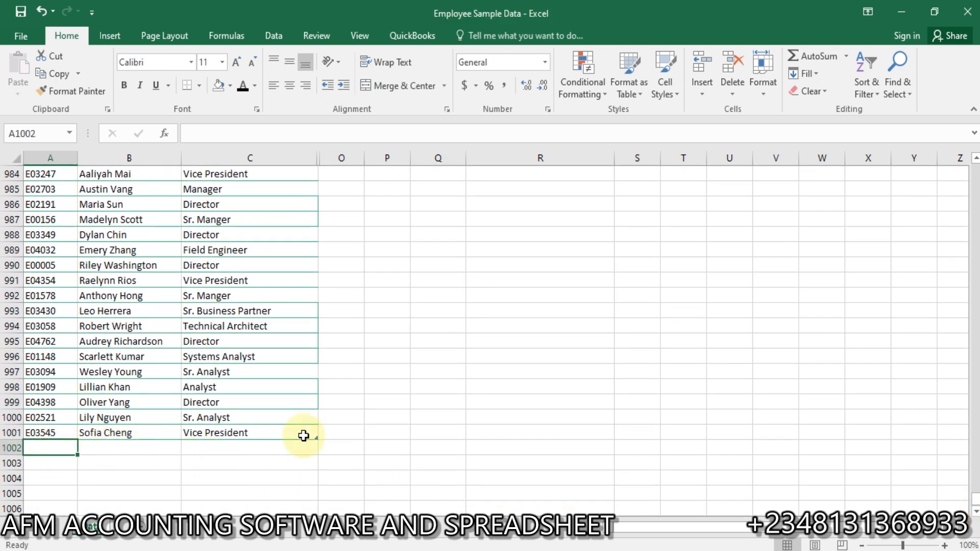
click(95, 476)
click(52, 447)
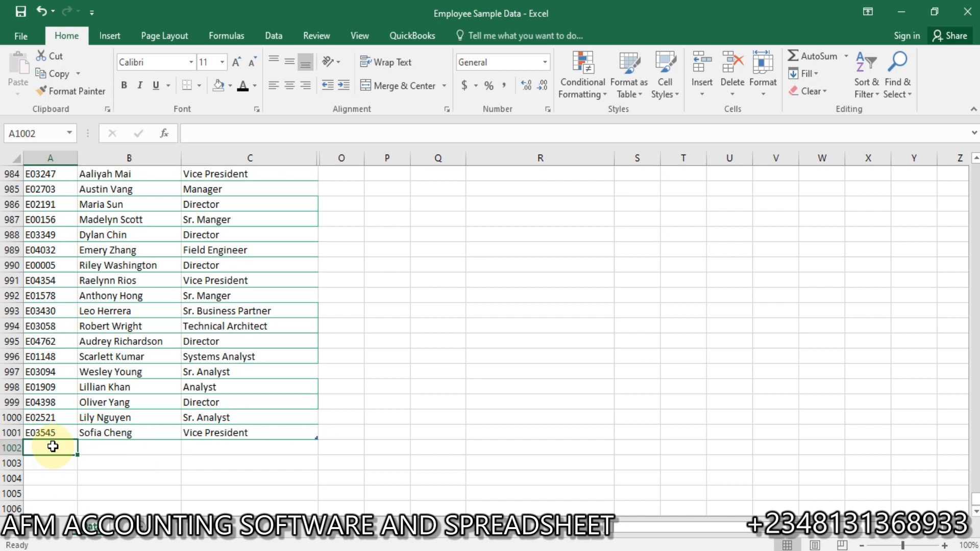
text(Eo)
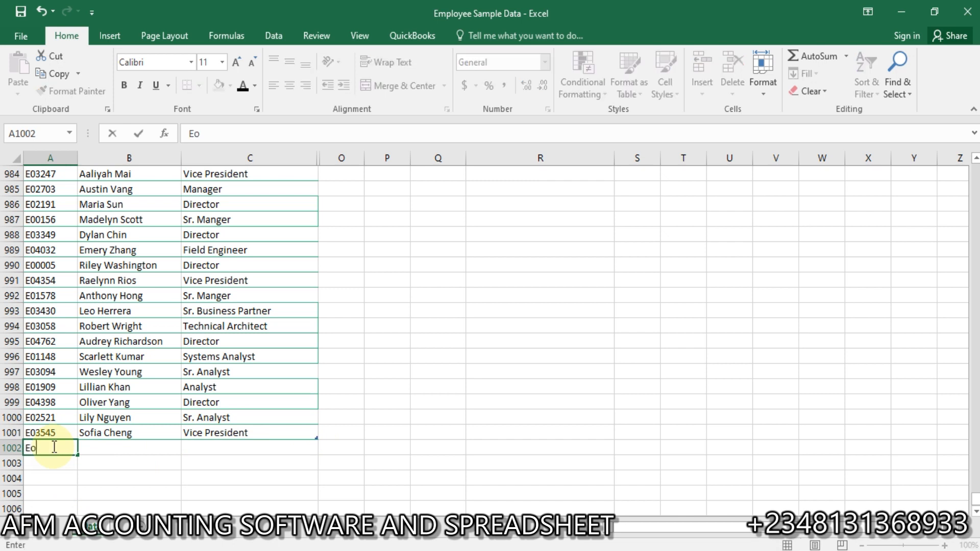
text(1234)
click(37, 449)
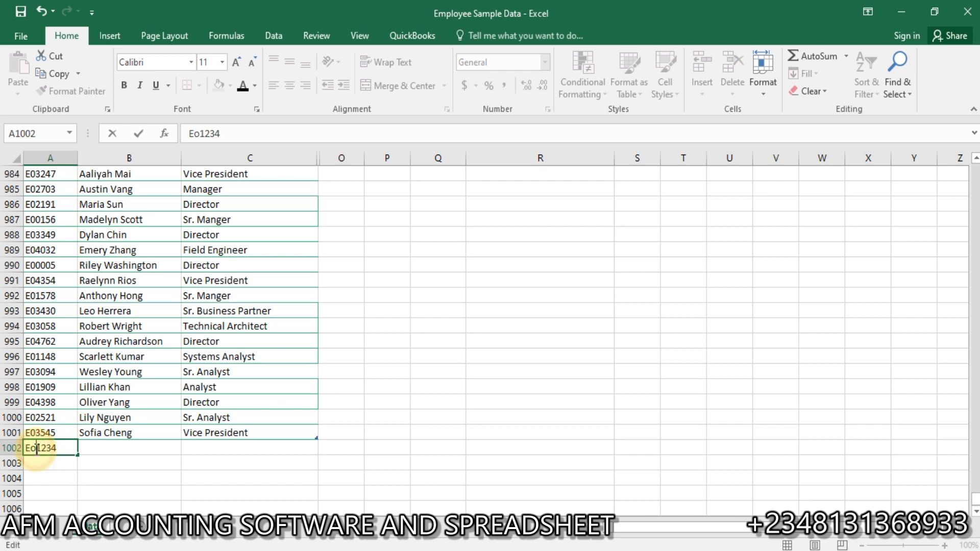
key(BackSpace)
text(0)
key(Return)
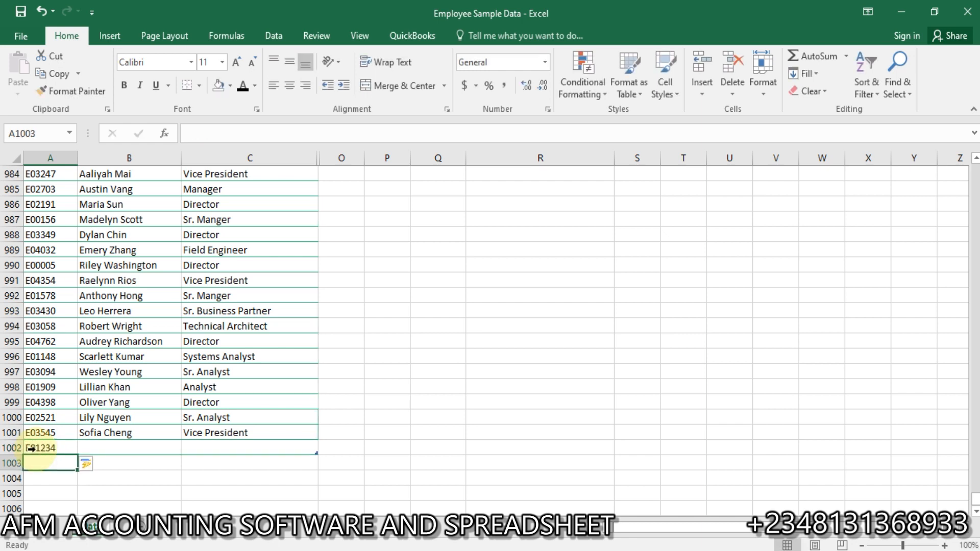
Step: Undo the table's expansion to row 1002 and the new employee ID entry
click(305, 450)
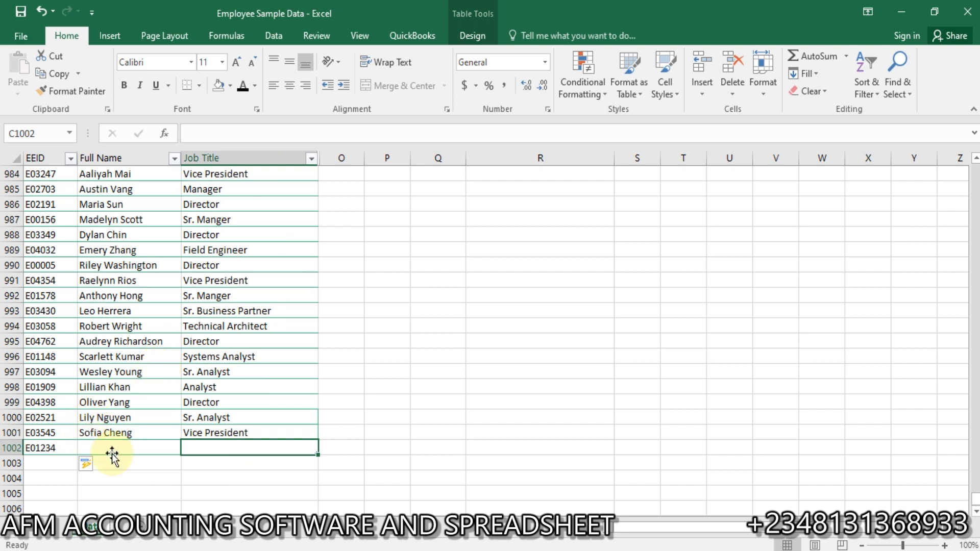
key(ctrl+z)
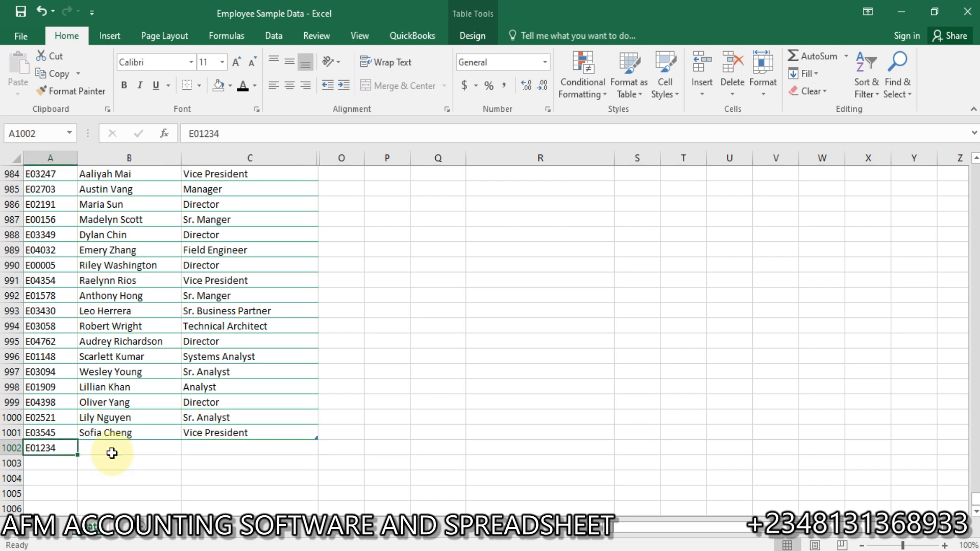
key(ctrl+z)
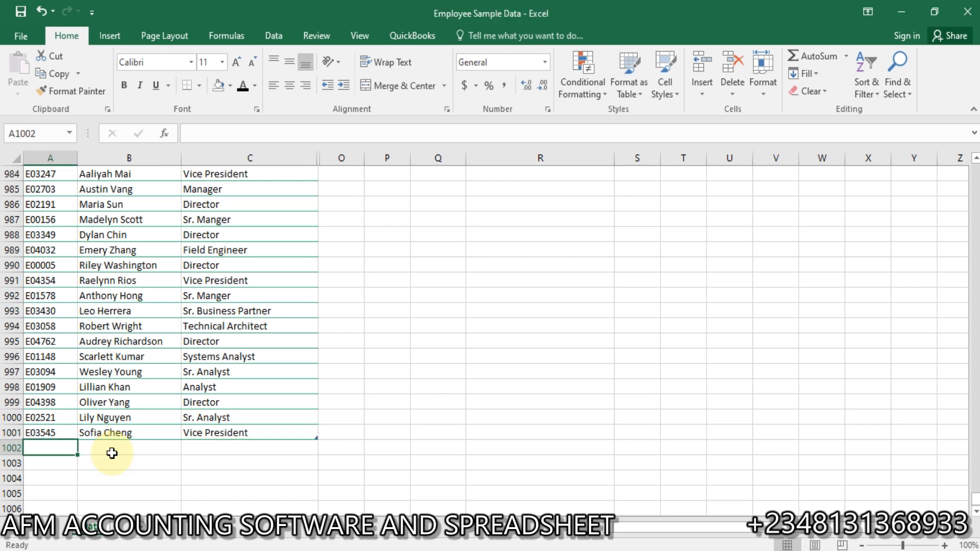
Step: Add the header "location" in cell O1, directly beside the table's Job Title column
click(160, 384)
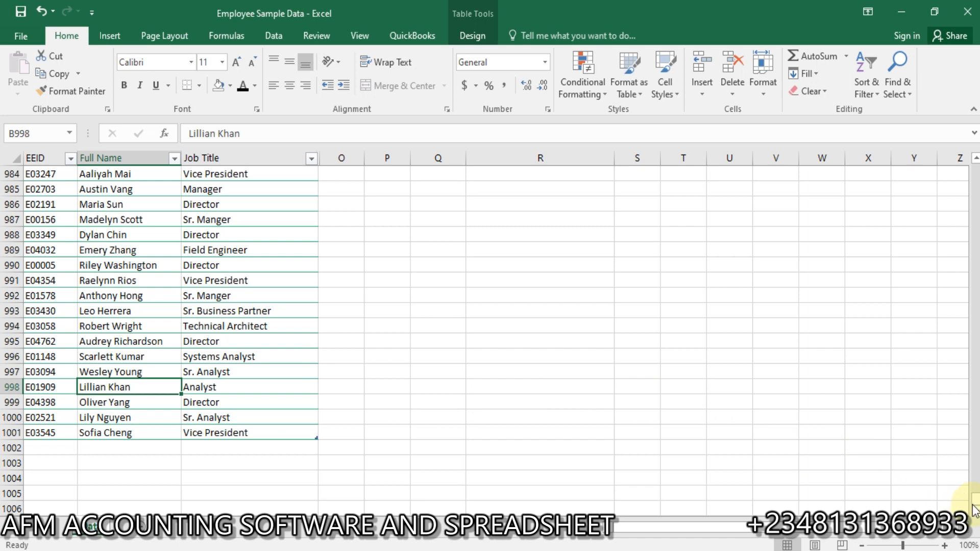
drag(975, 509, 970, 162)
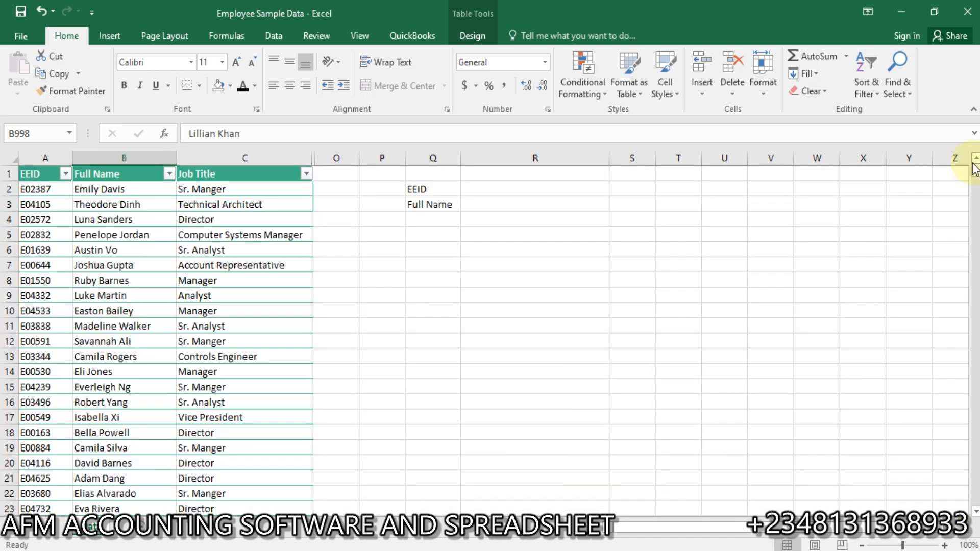
click(218, 296)
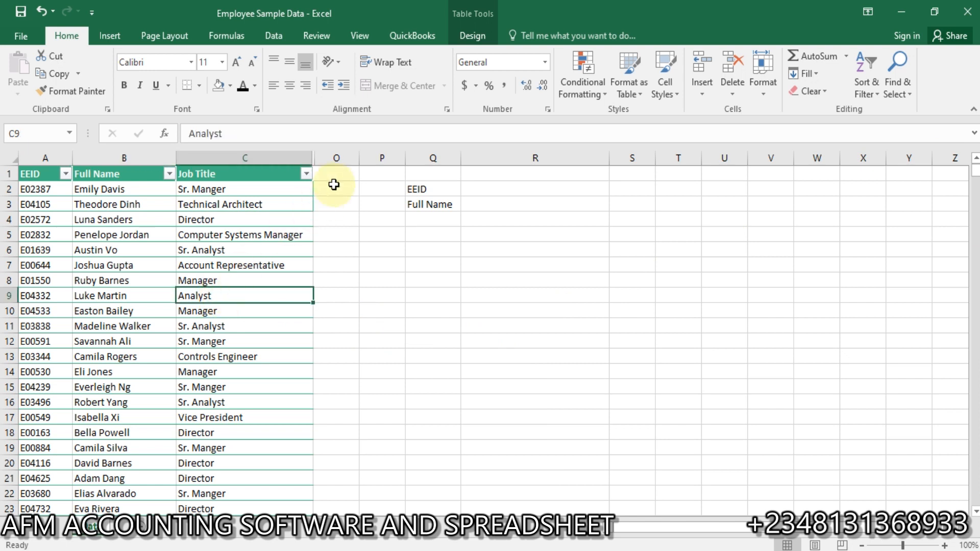
click(341, 220)
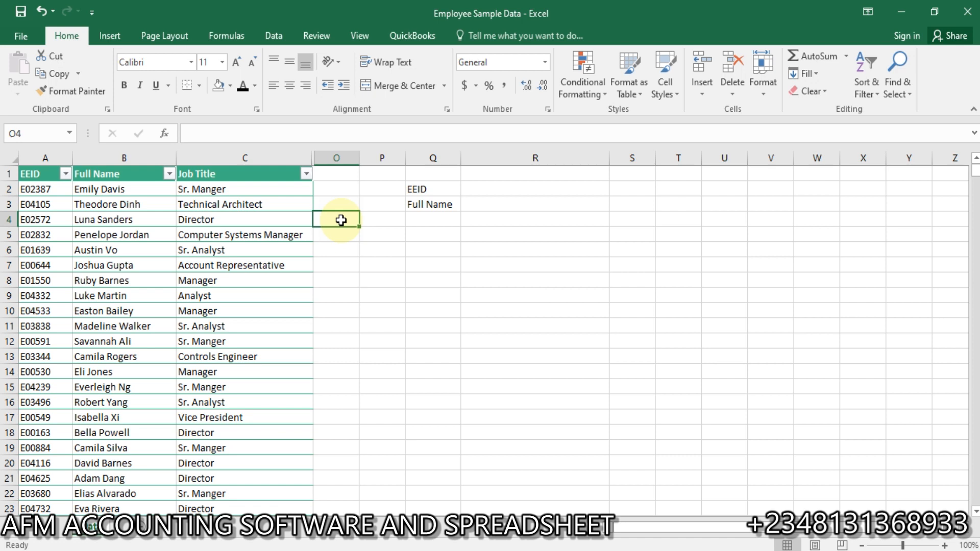
click(340, 176)
text(lo)
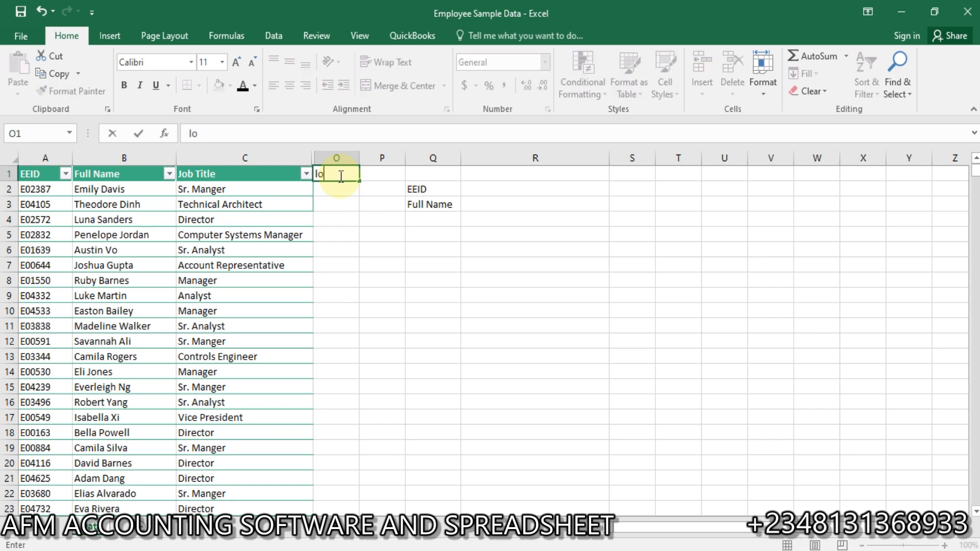
text(cation)
key(Return)
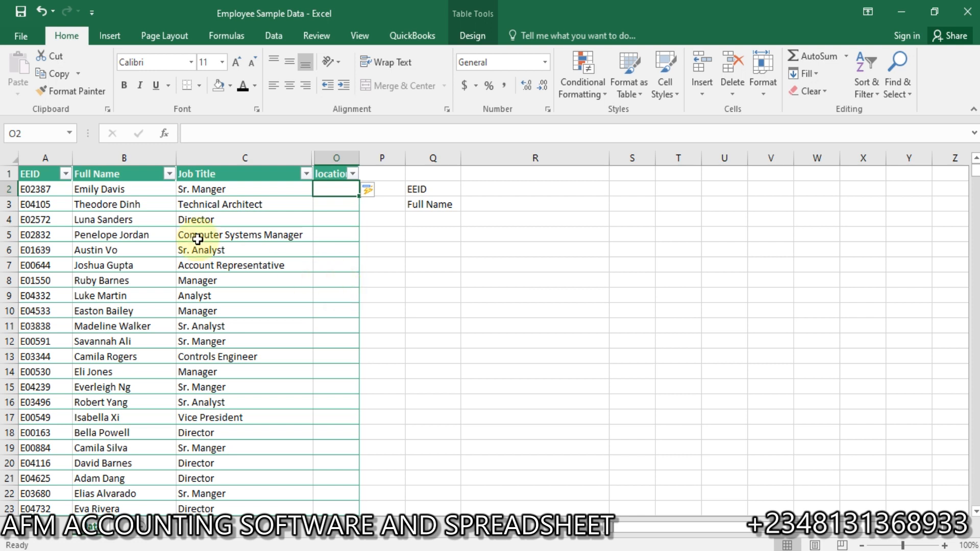
Step: Undo the table's expansion into column O and the "location" header entry
click(42, 10)
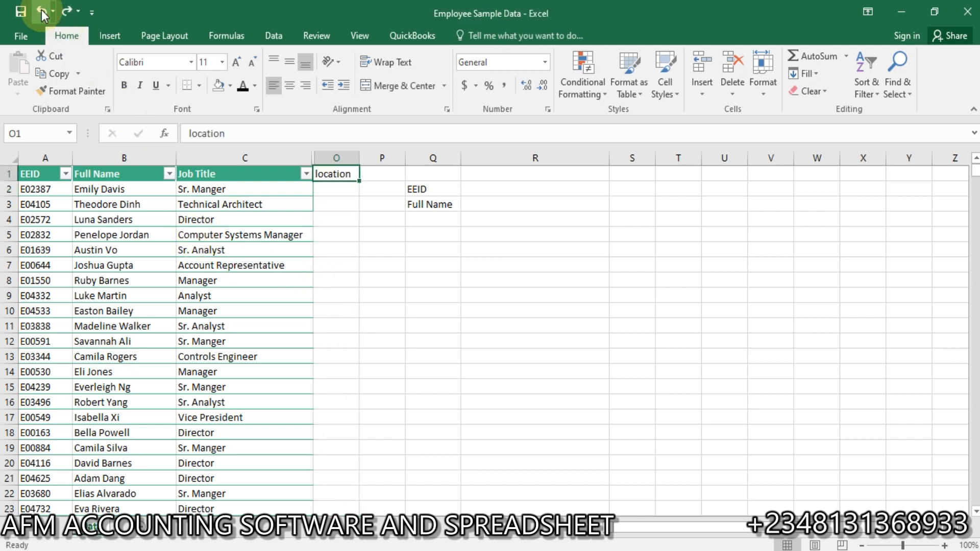
click(42, 10)
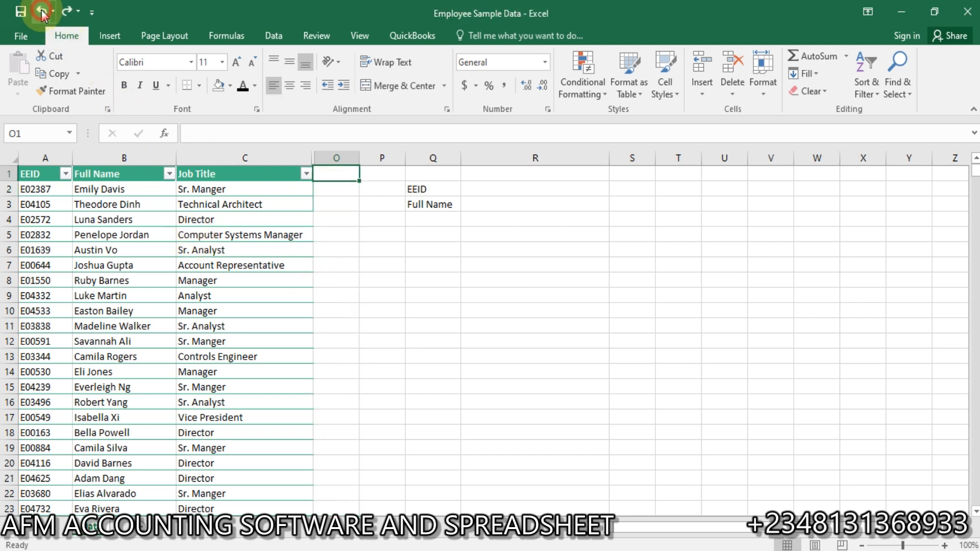
click(445, 266)
Step: Examine the EEID and Full Name entries in the table and the empty EEID lookup cell R2
click(154, 341)
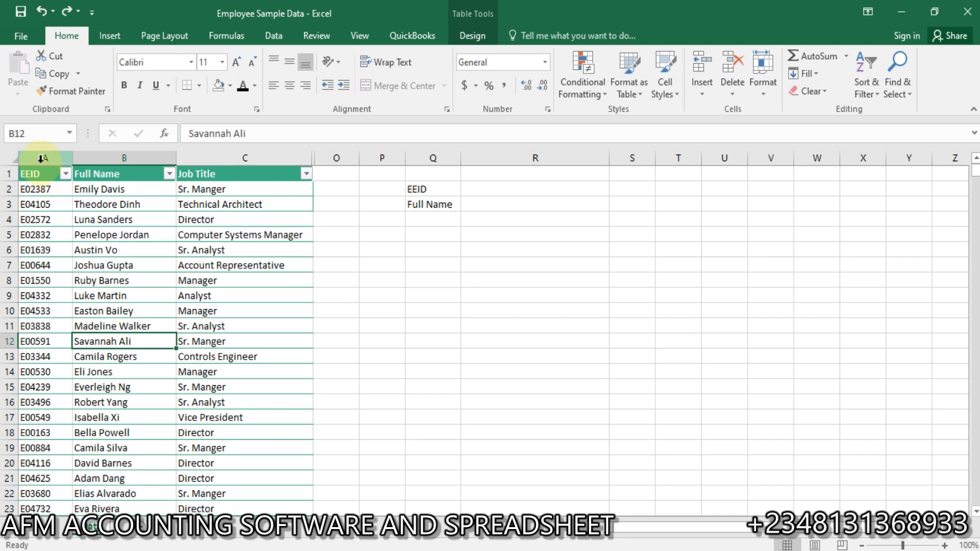
click(137, 203)
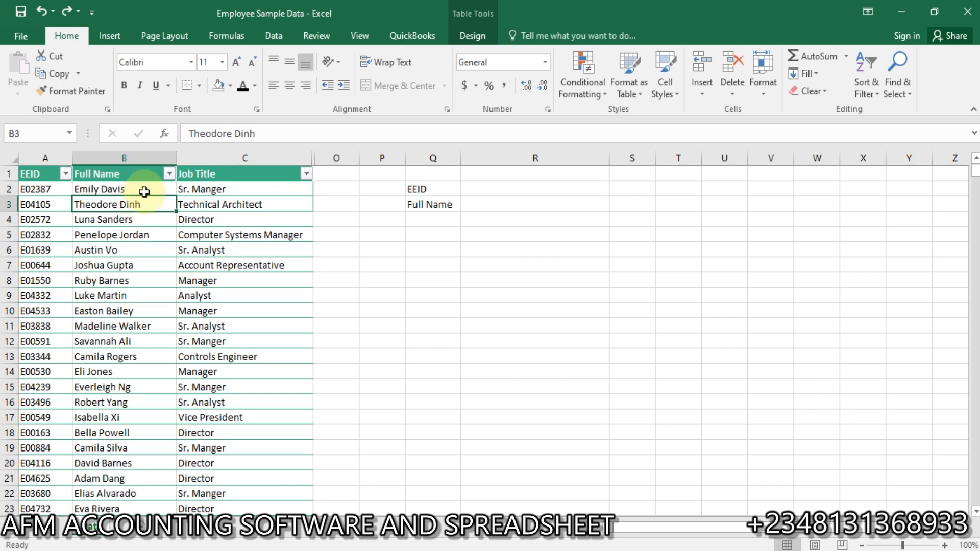
click(144, 192)
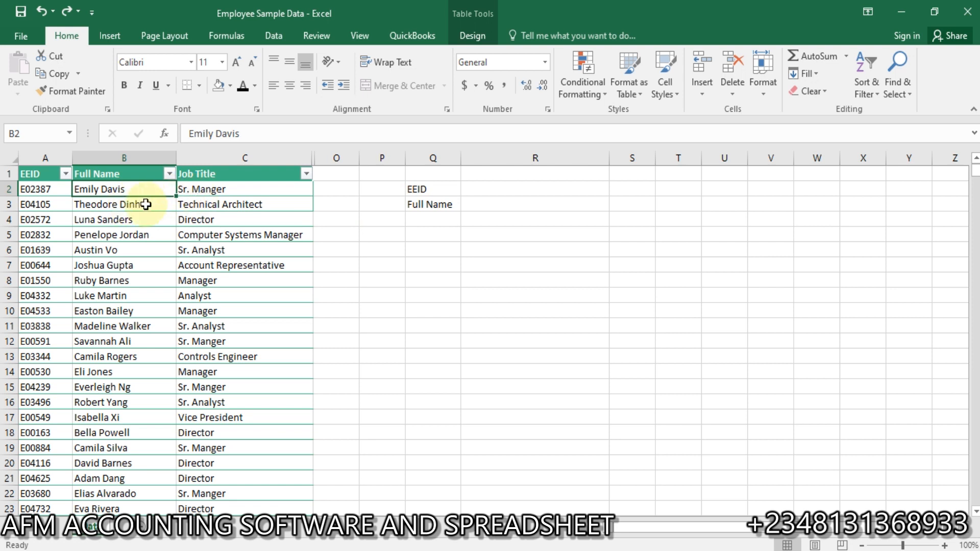
click(44, 188)
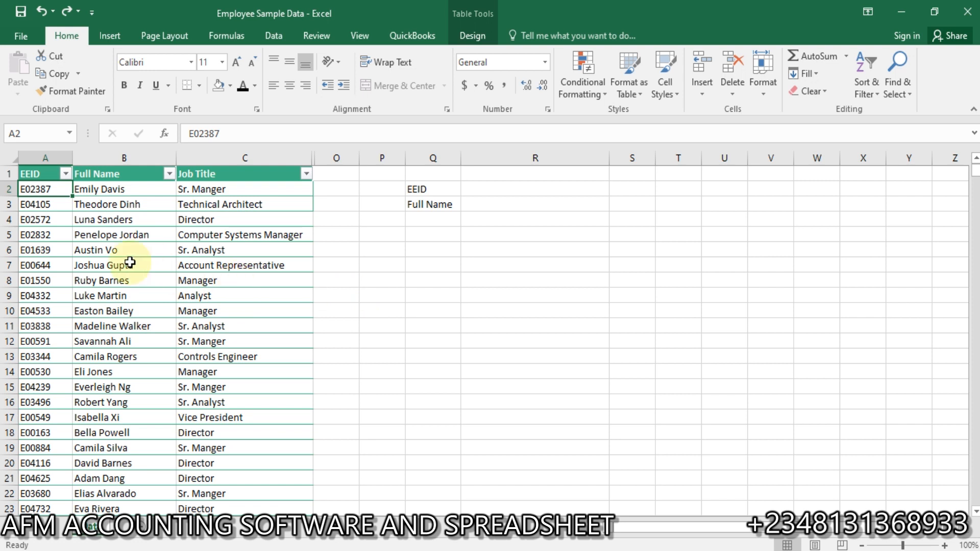
click(66, 174)
click(65, 174)
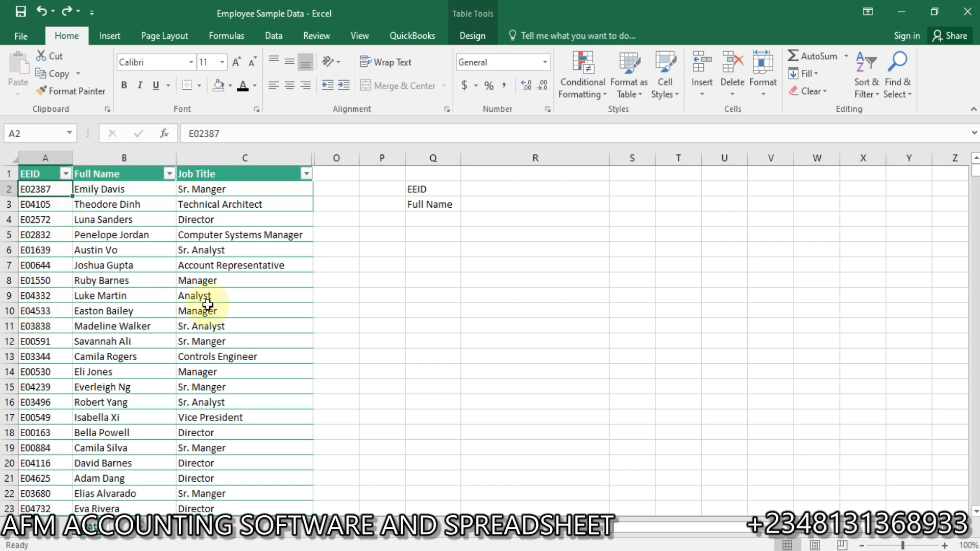
click(545, 186)
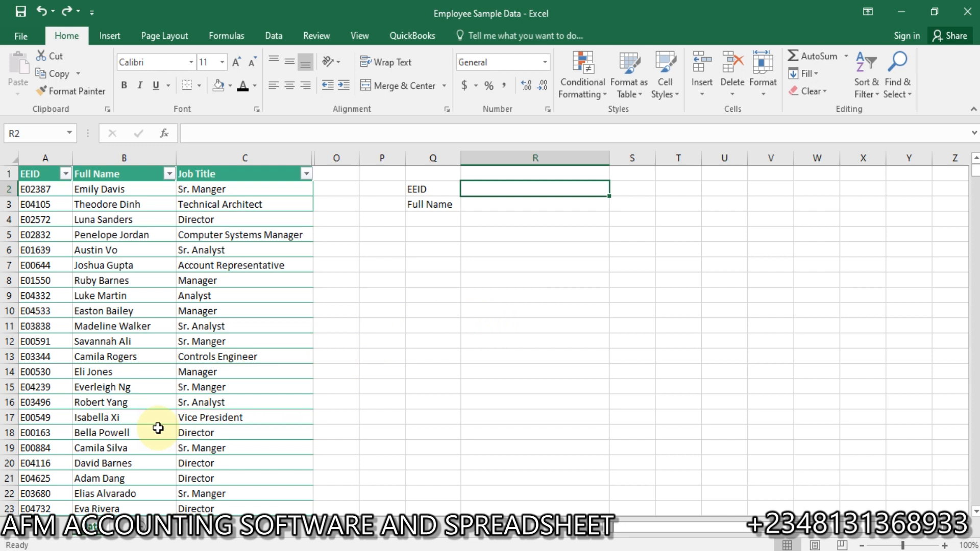
click(46, 494)
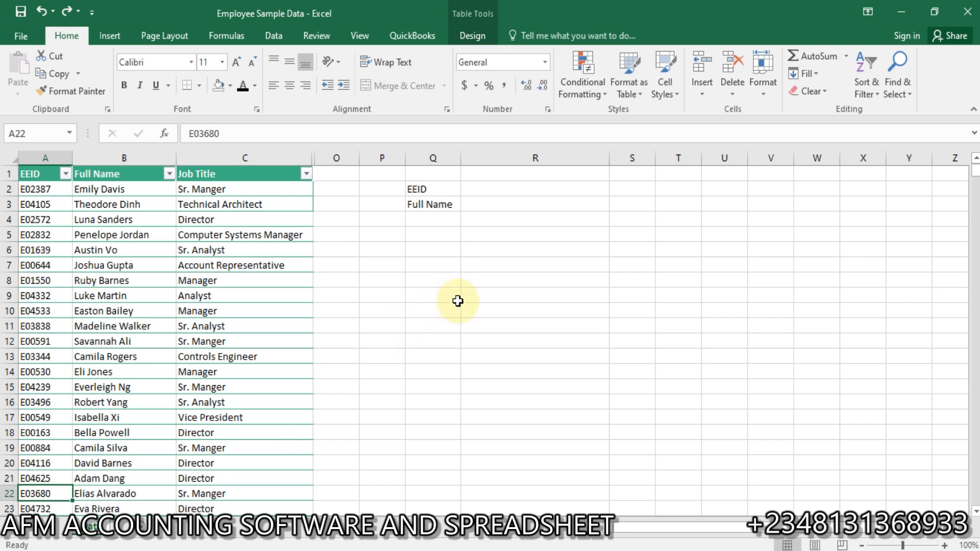
Step: Start a VLOOKUP formula in cell R3 with cell R2 as the lookup value
click(549, 190)
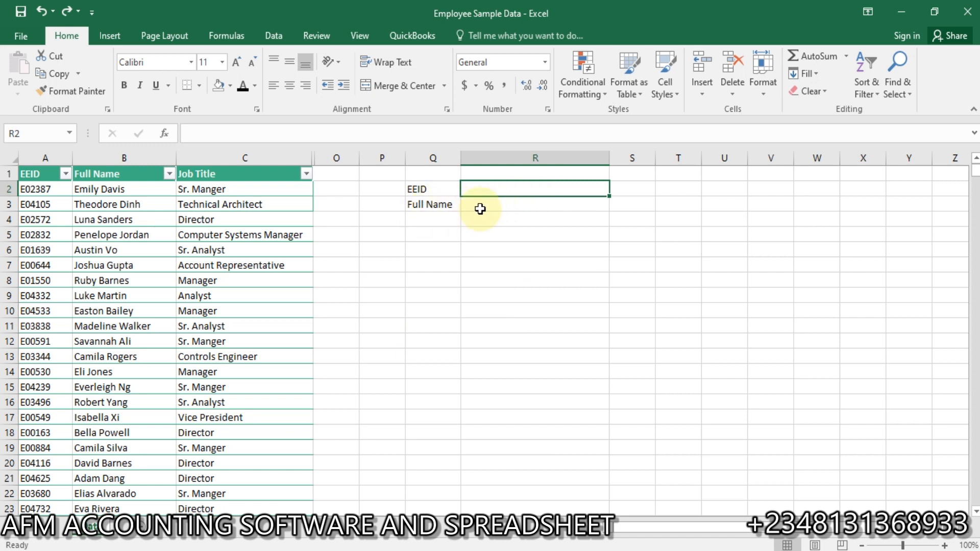
click(517, 202)
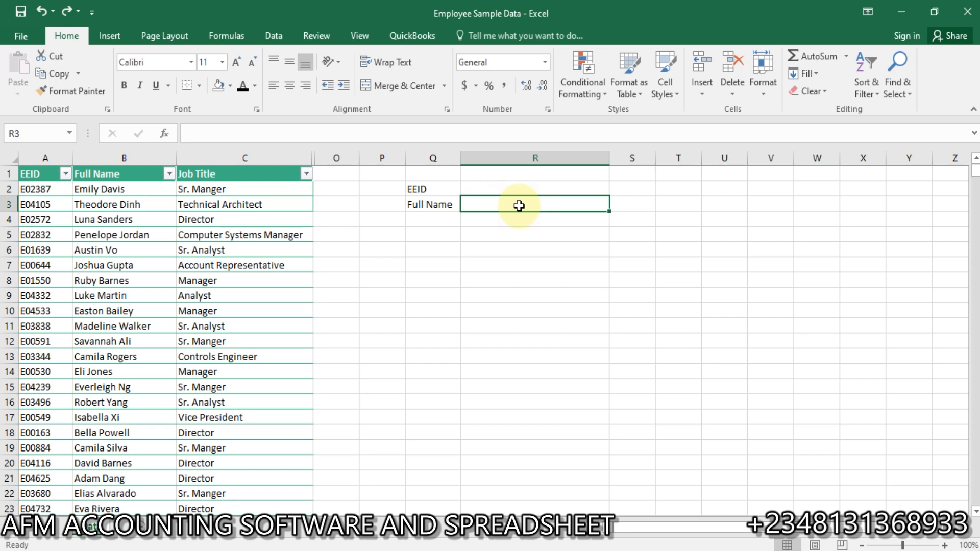
text(=)
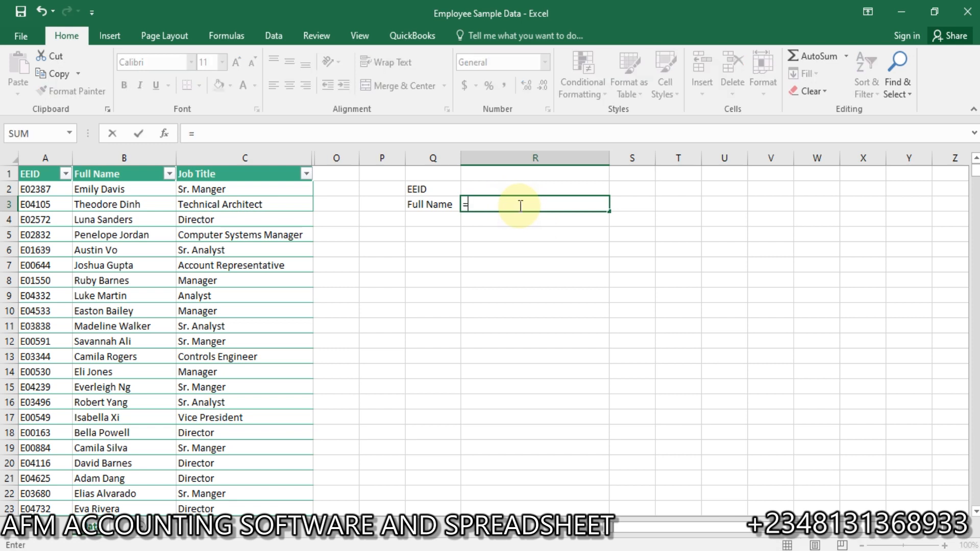
text(vloo)
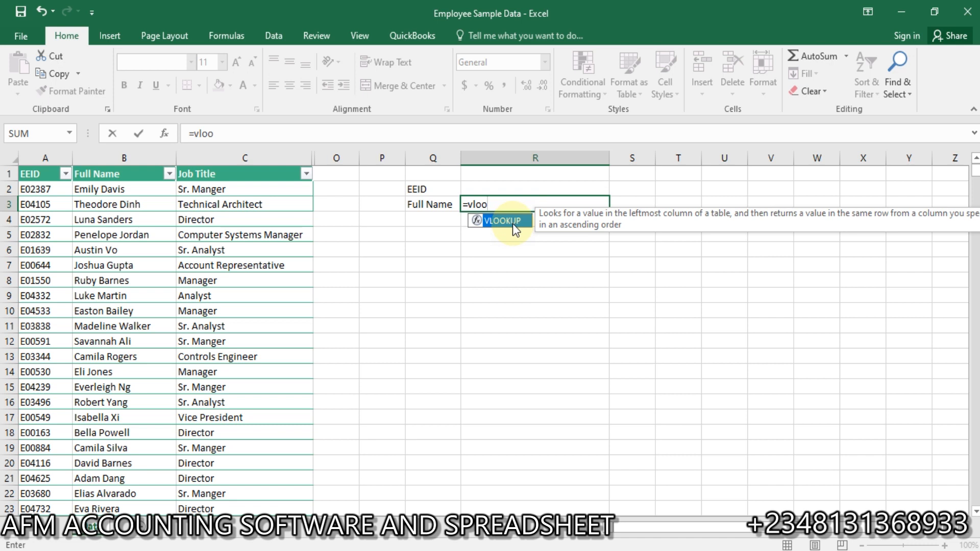
double_click(512, 224)
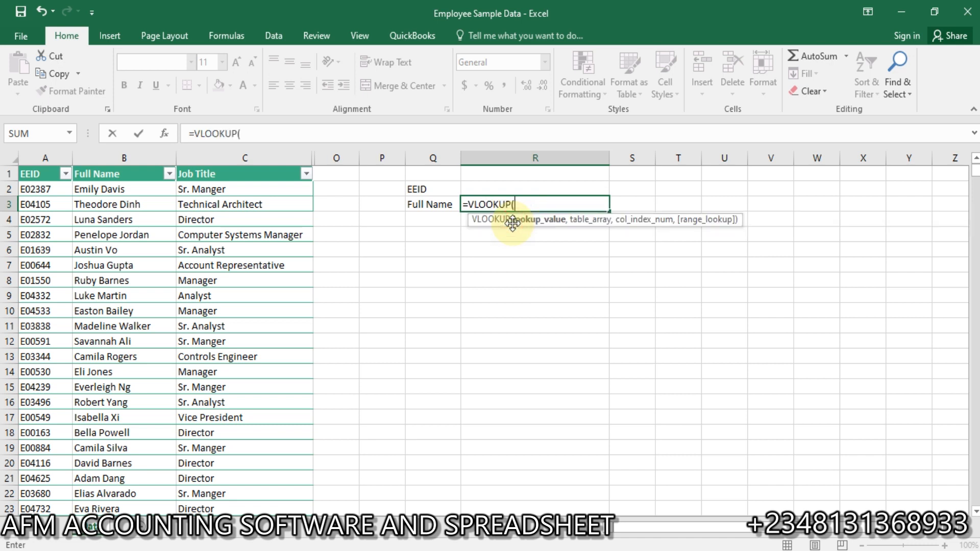
click(525, 190)
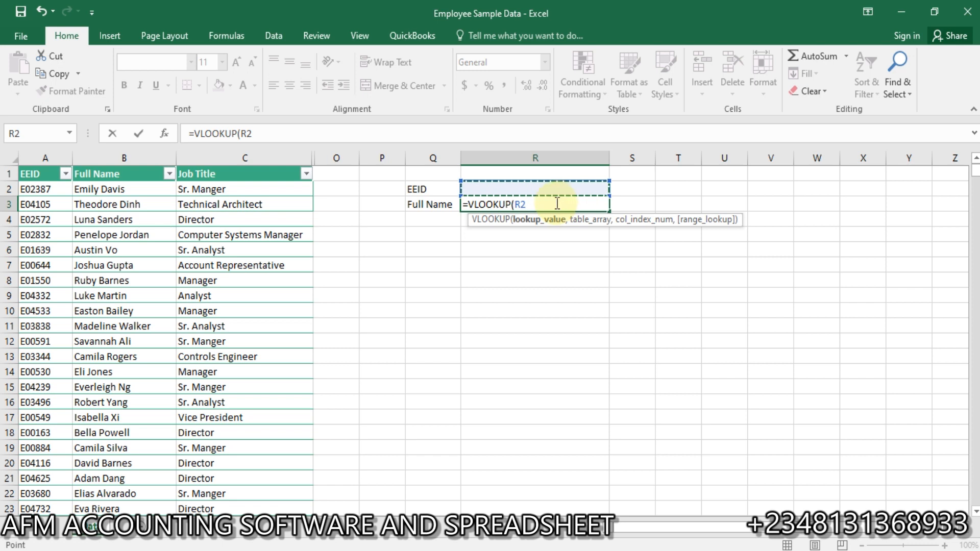
text(,)
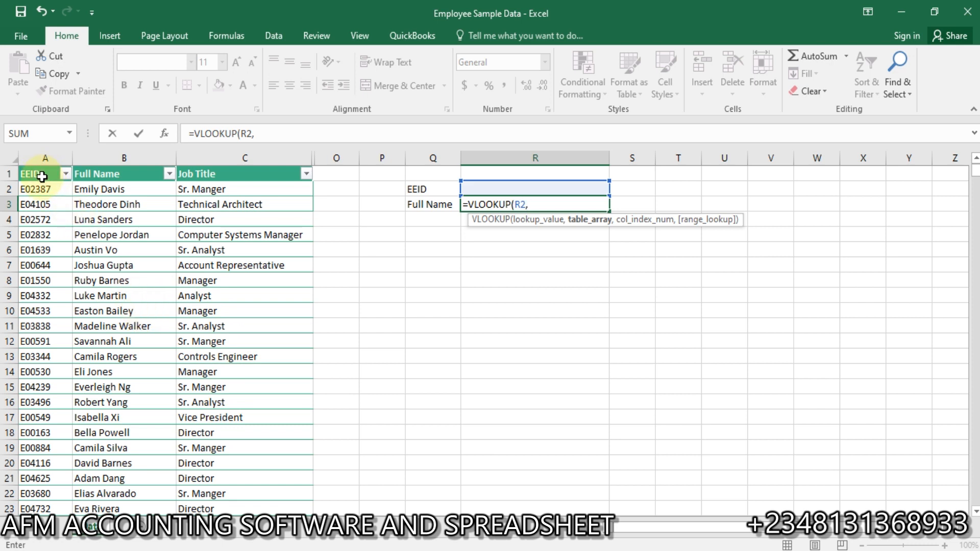
Step: Set the VLOOKUP's table array to the employee table's EEID through Job Title columns, headers included, with column index 2
drag(40, 174, 276, 480)
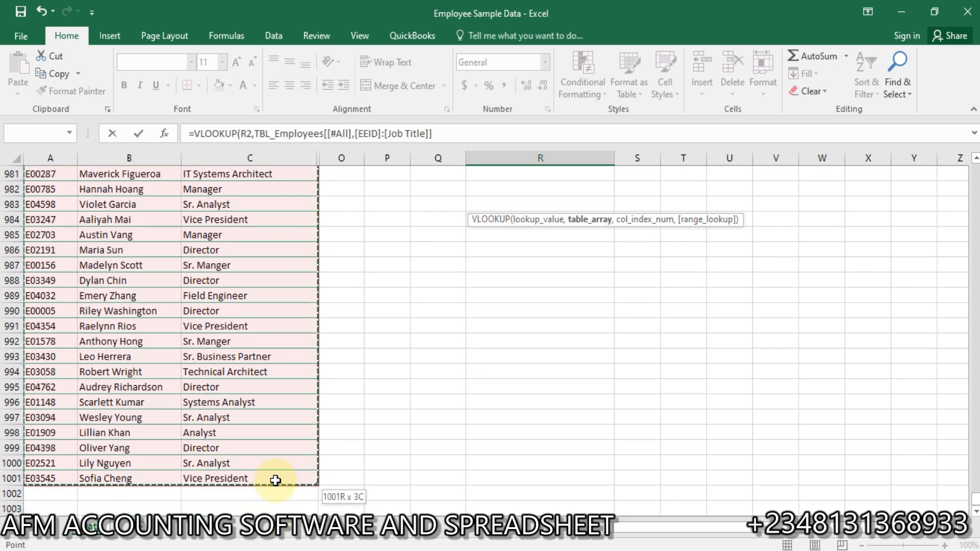
drag(276, 480, 276, 481)
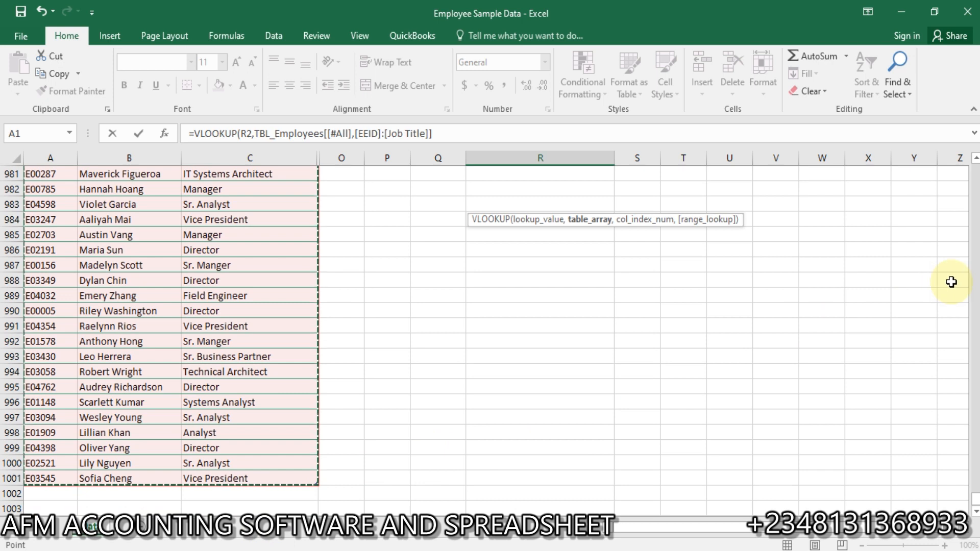
click(975, 510)
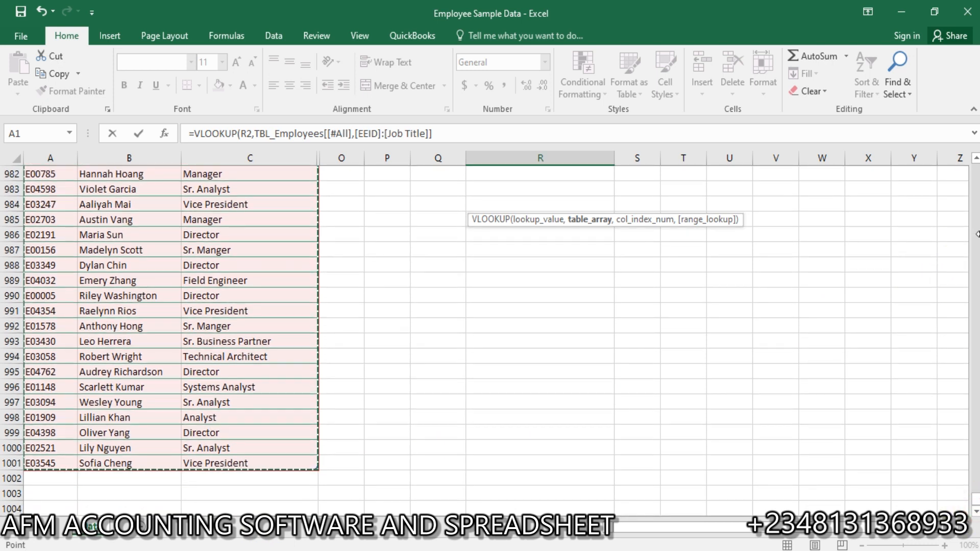
drag(975, 508, 959, 159)
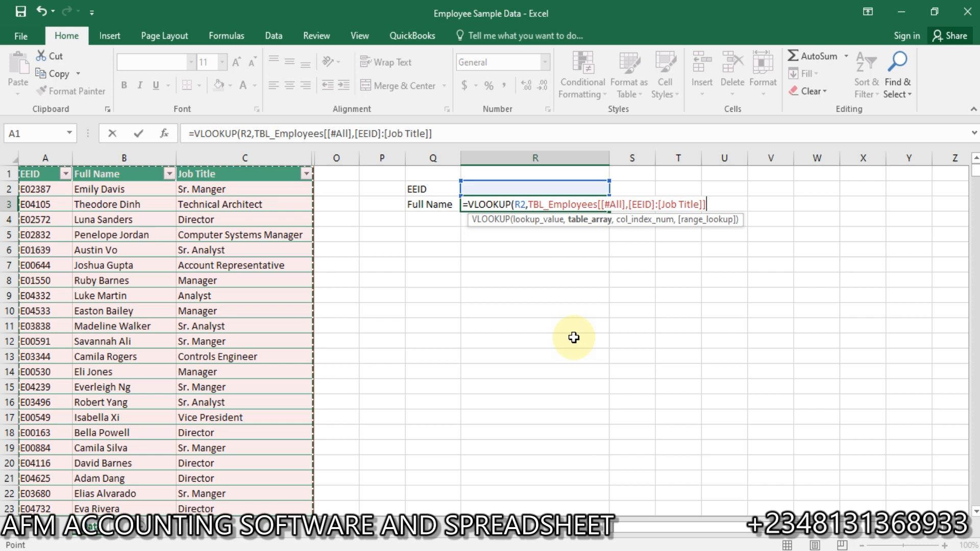
text(,2)
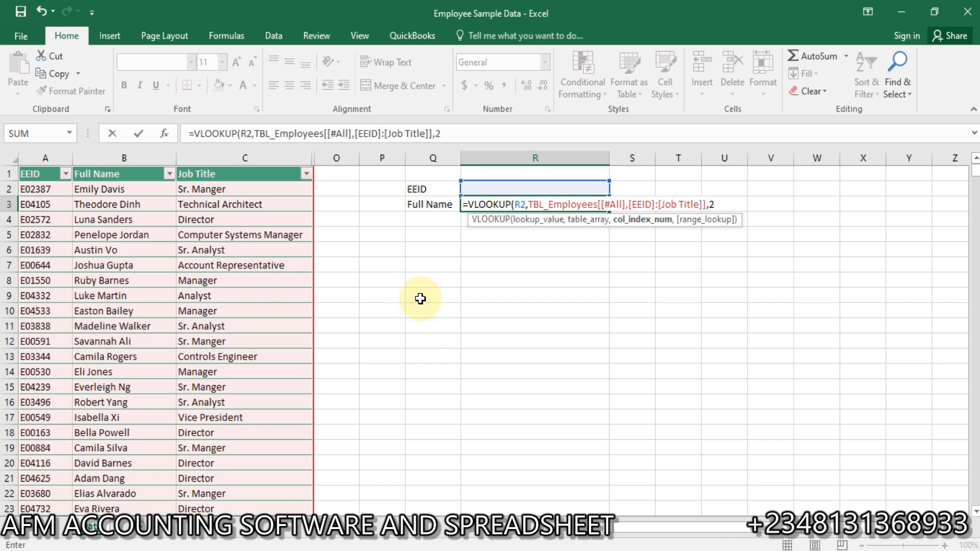
Step: Set the VLOOKUP's range lookup to FALSE for an exact match and complete the formula in R3
text(,)
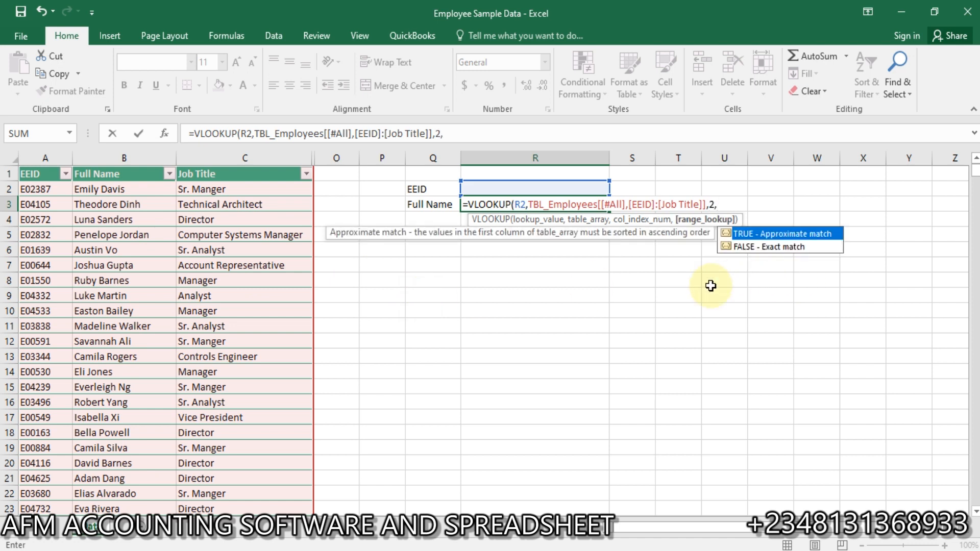
click(773, 248)
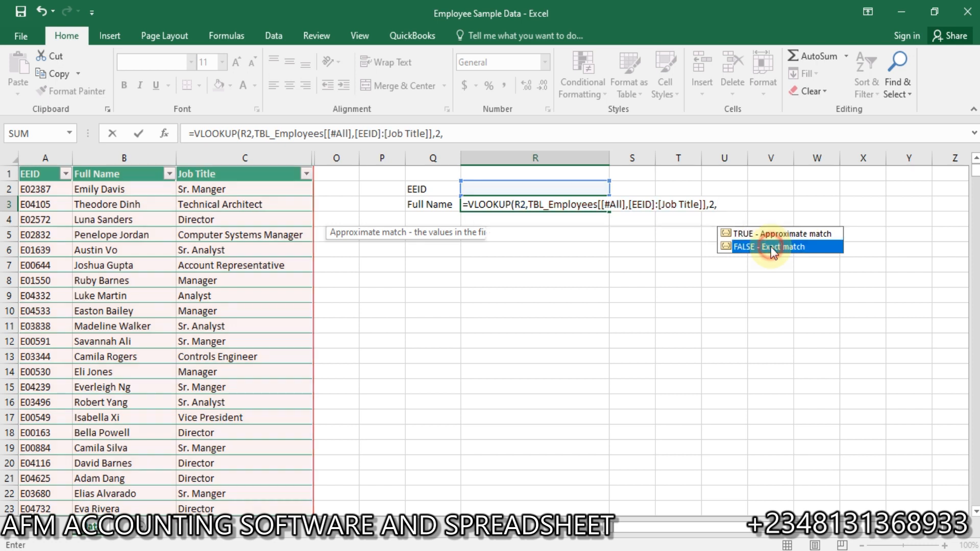
click(454, 135)
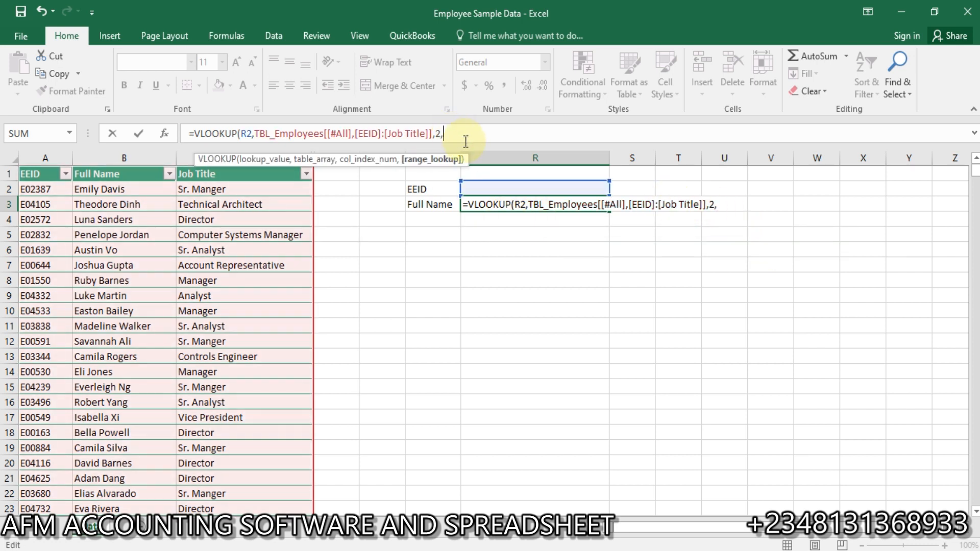
click(514, 208)
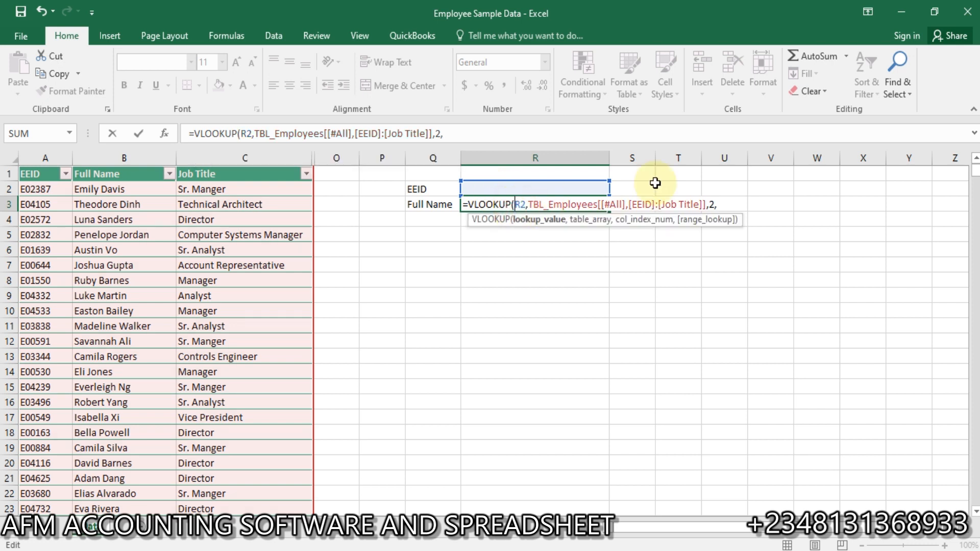
click(725, 204)
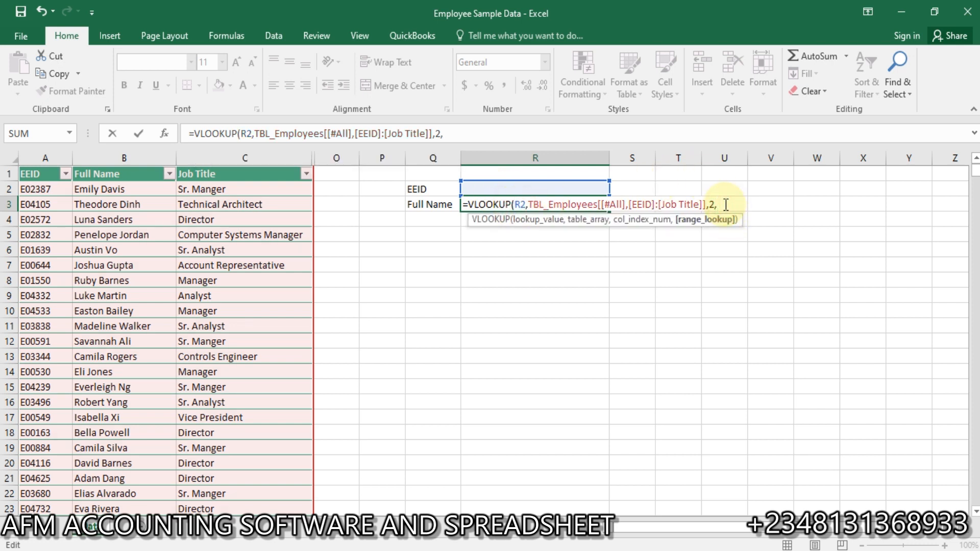
text(false)
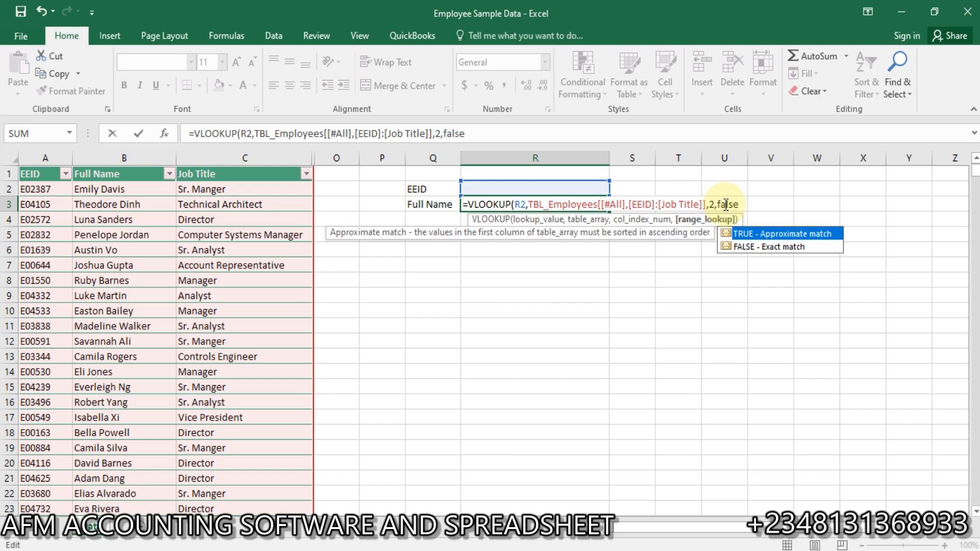
text(_)
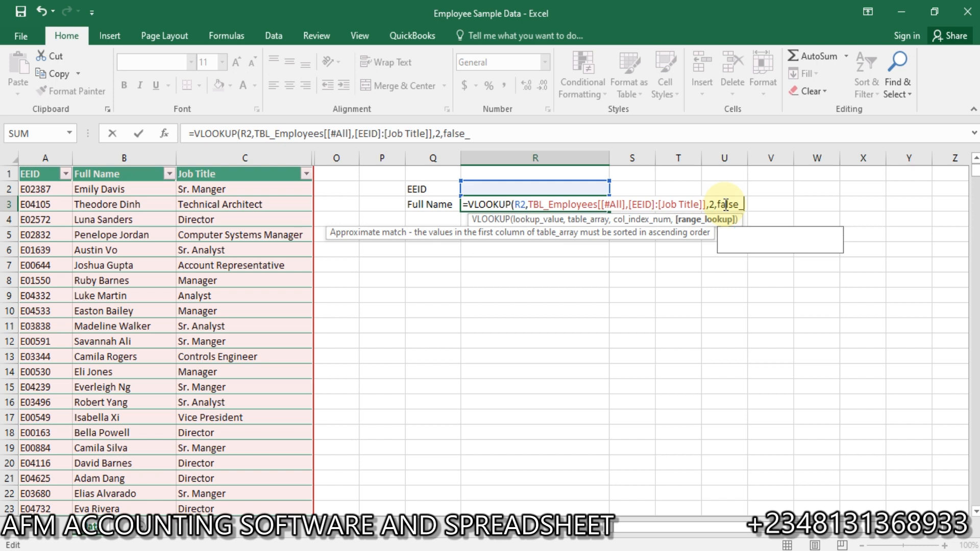
key(BackSpace)
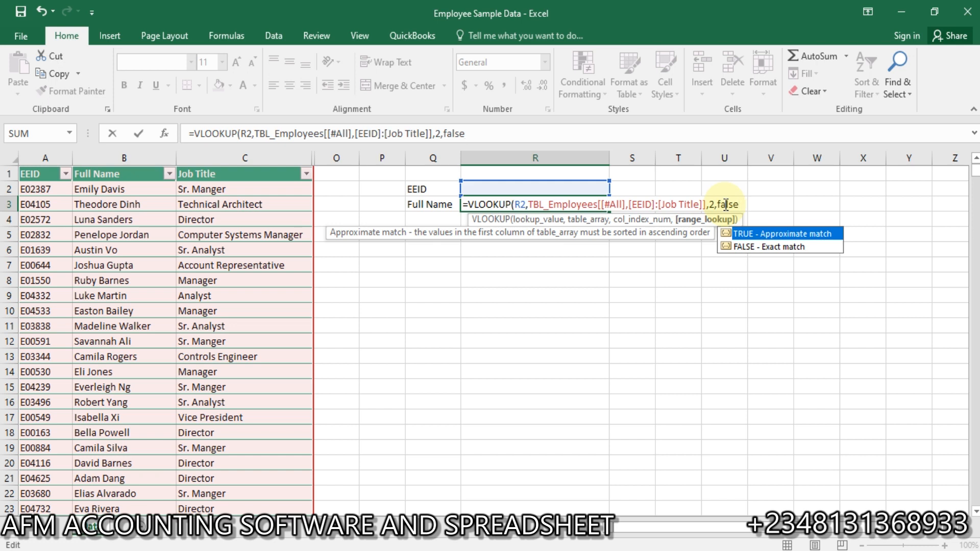
text(()
key(BackSpace)
text())
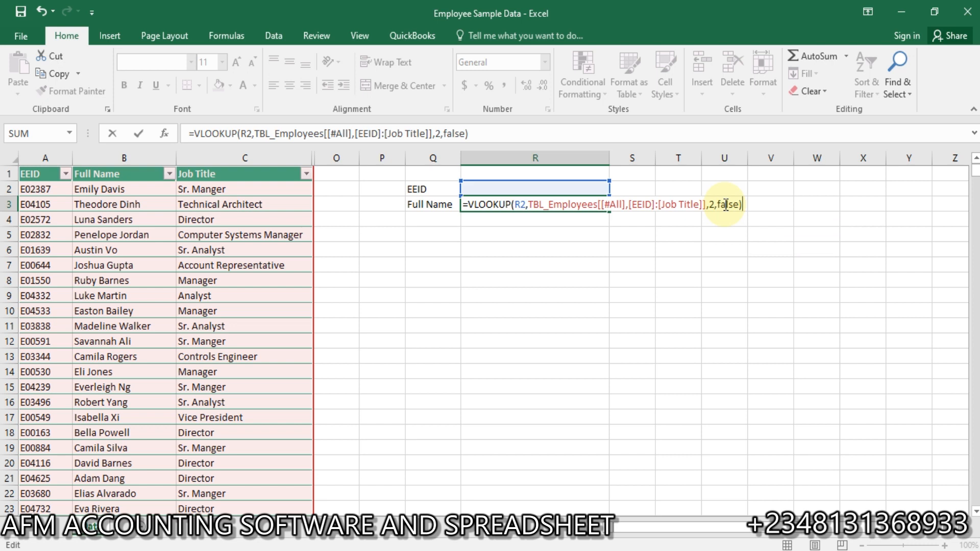
key(Return)
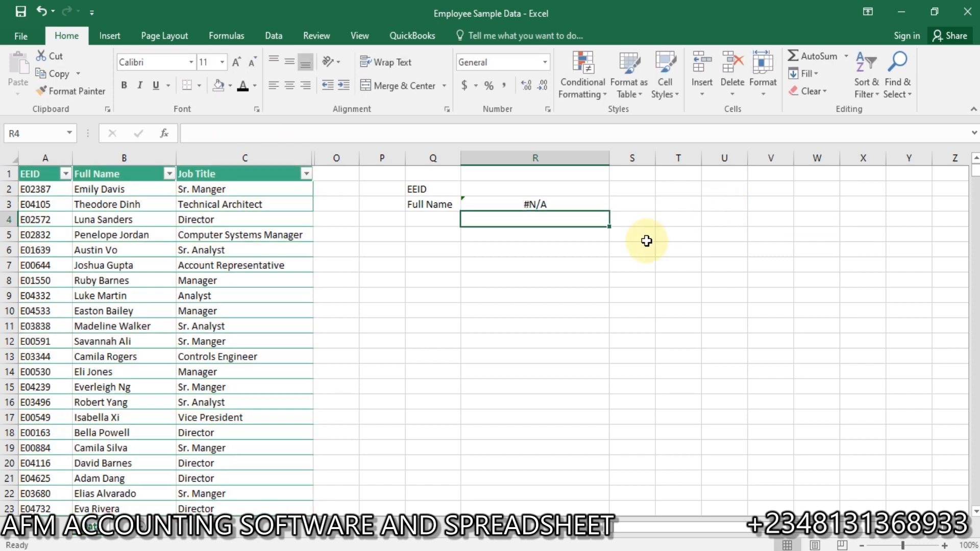
Step: Enter the employee ID from row 22 of the table in cell R2 to test the lookup
click(555, 190)
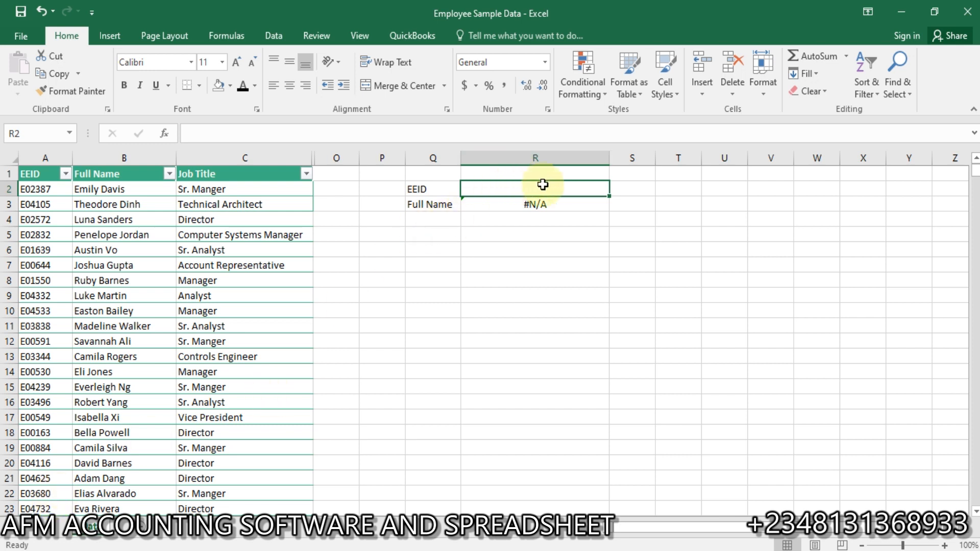
text(eo)
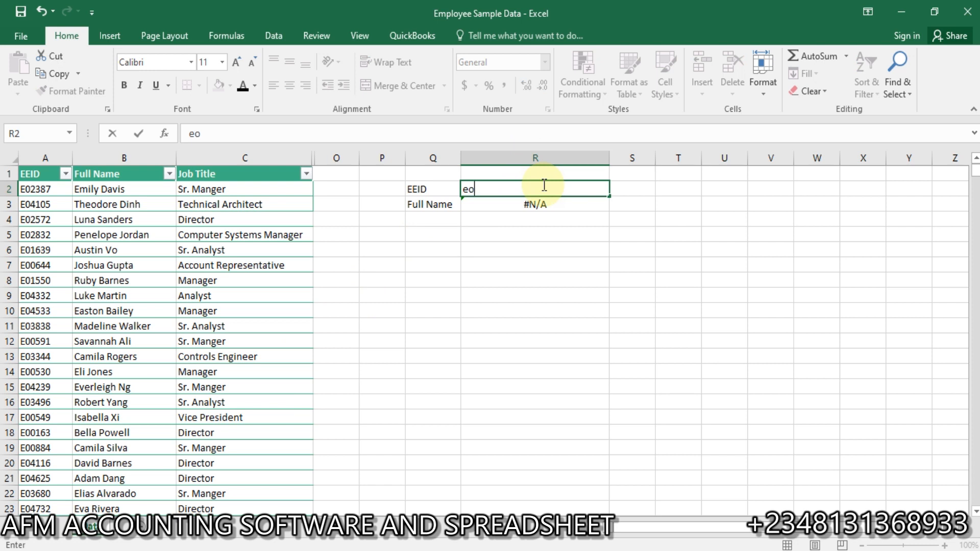
key(BackSpace)
text(03680)
key(Return)
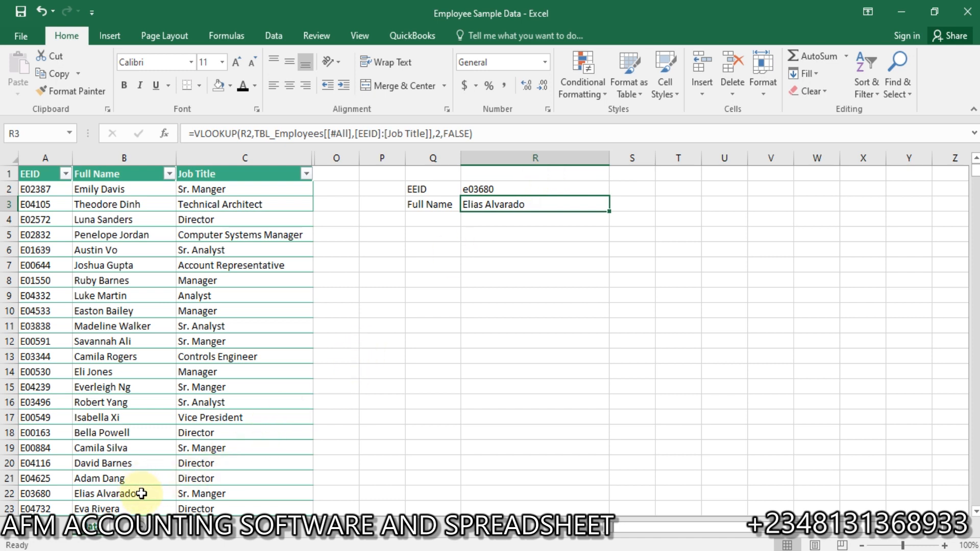
Step: Change the employee ID in cell R2 to the one from row 5 of the table
click(518, 188)
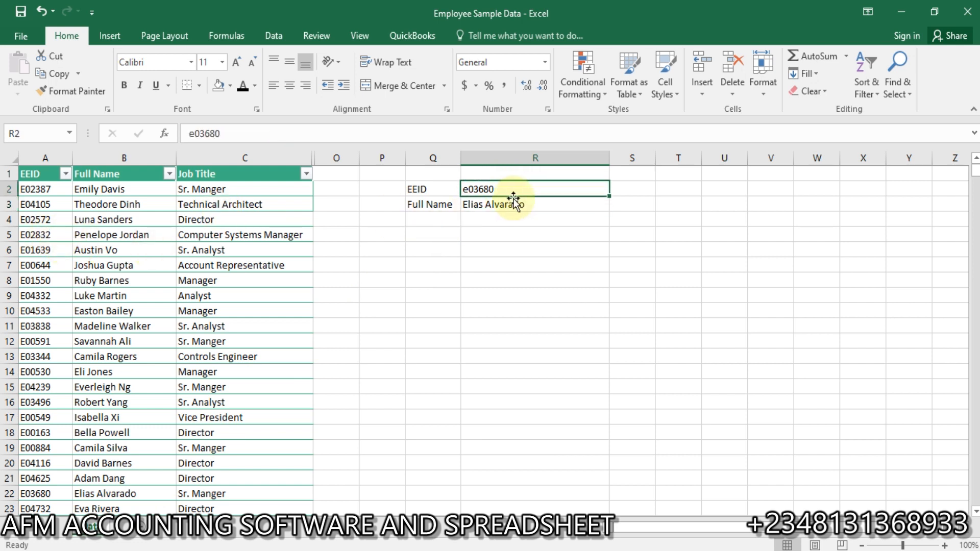
double_click(508, 189)
key(BackSpace)
key(BackSpace)
key(BackSpace)
key(BackSpace)
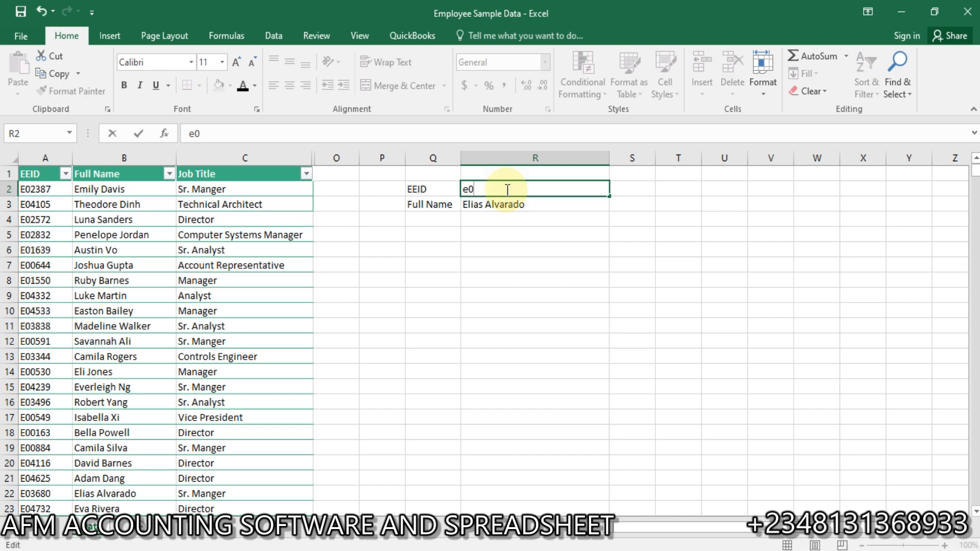
text(2832)
key(Return)
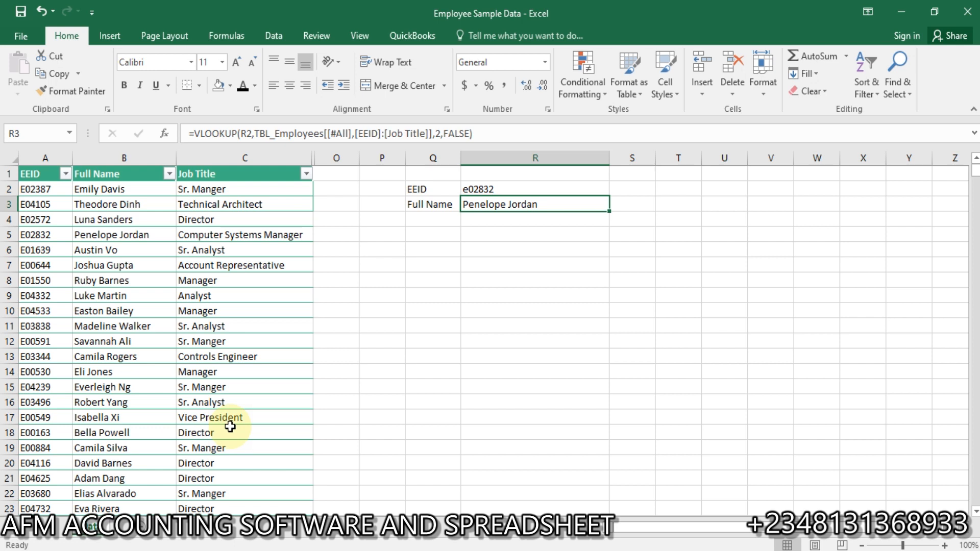
click(517, 186)
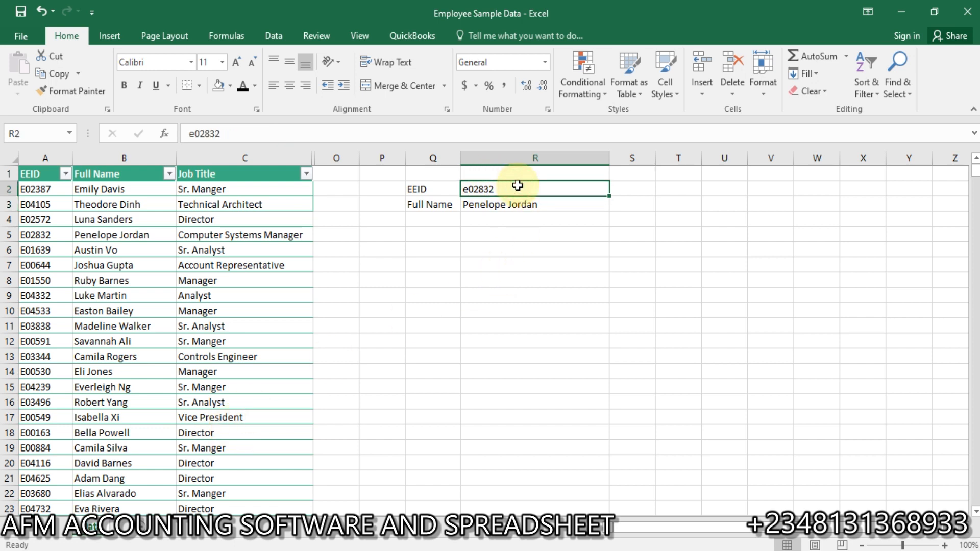
click(558, 204)
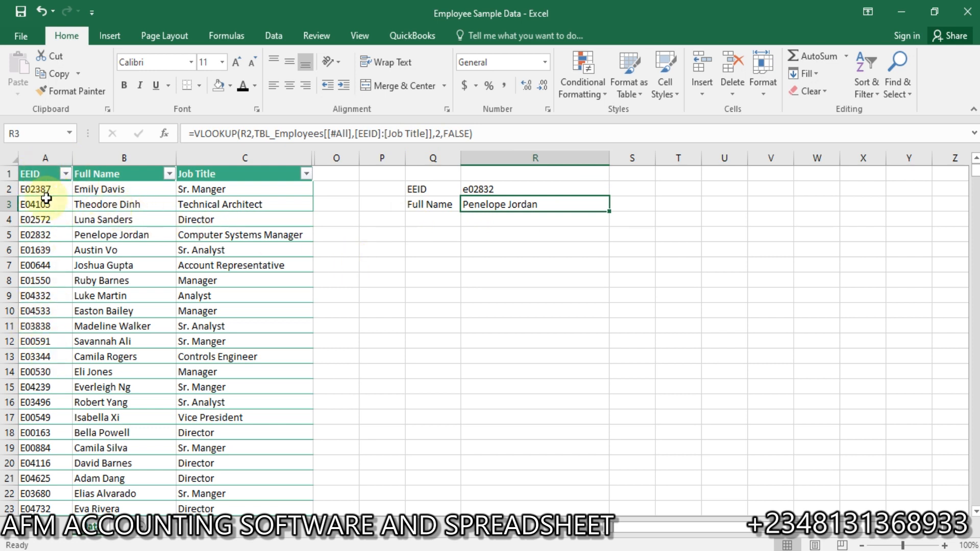
click(501, 189)
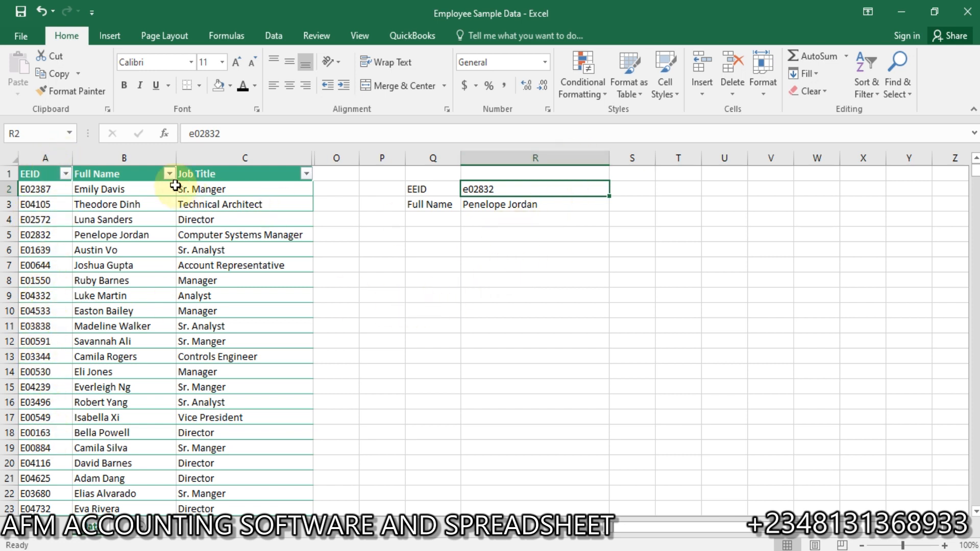
click(536, 202)
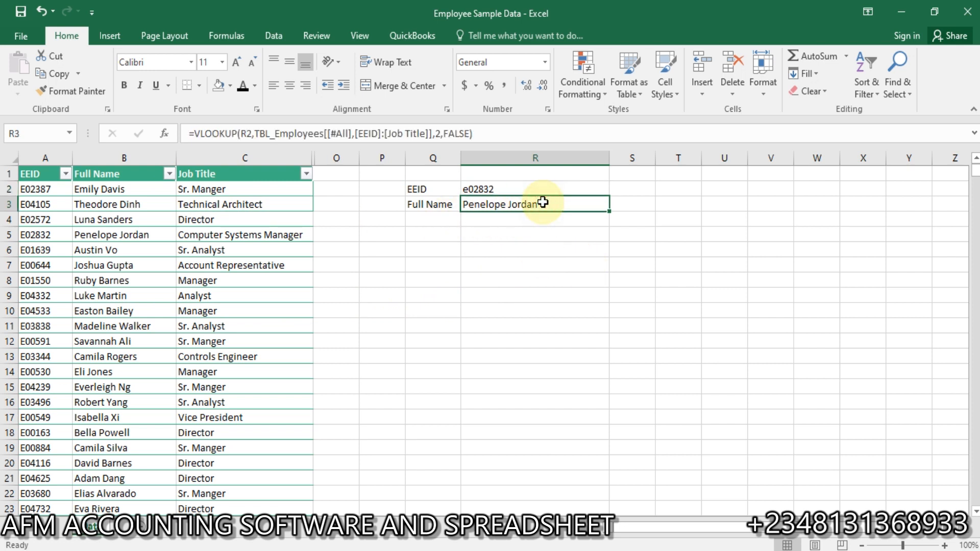
click(525, 254)
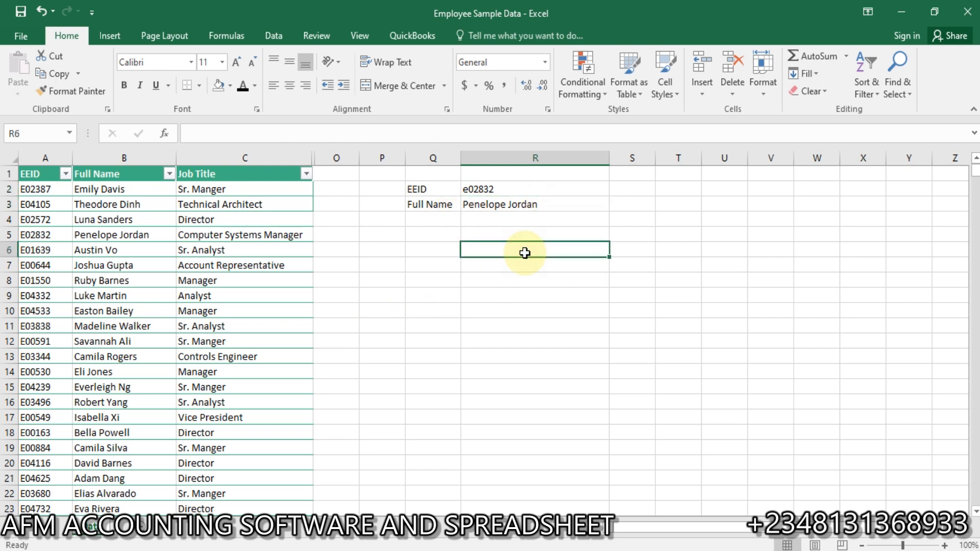